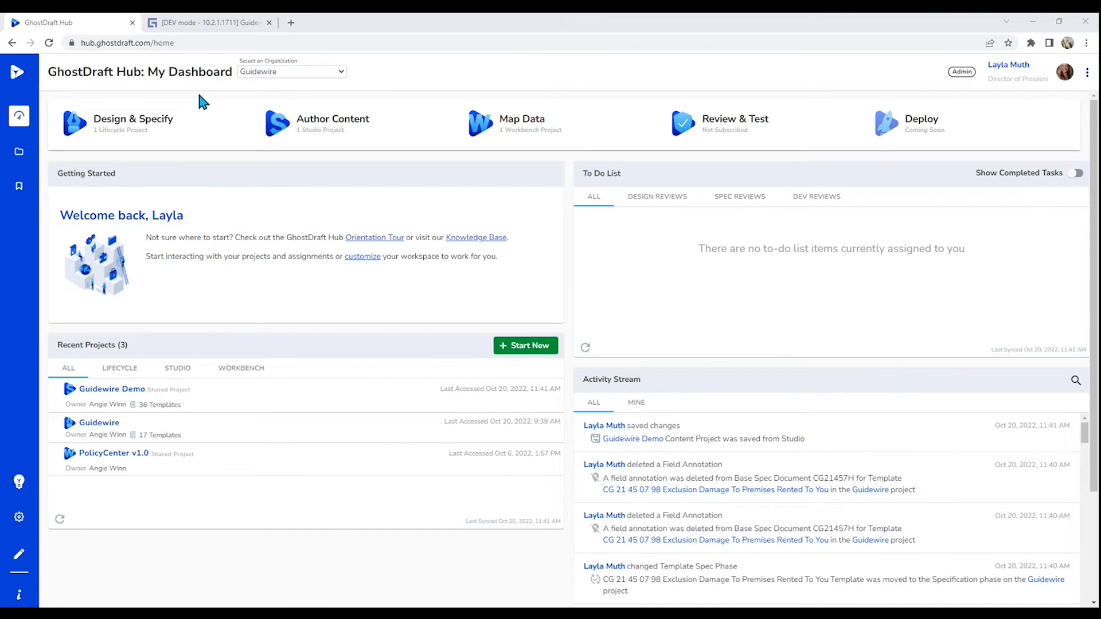
Open the annotated spec of template CG 21 45 07 98 Exclusion Damage To Premises Rented To You in the Guidewire lifecycle project.
{"action": "left_click", "coordinate": [126, 126]}
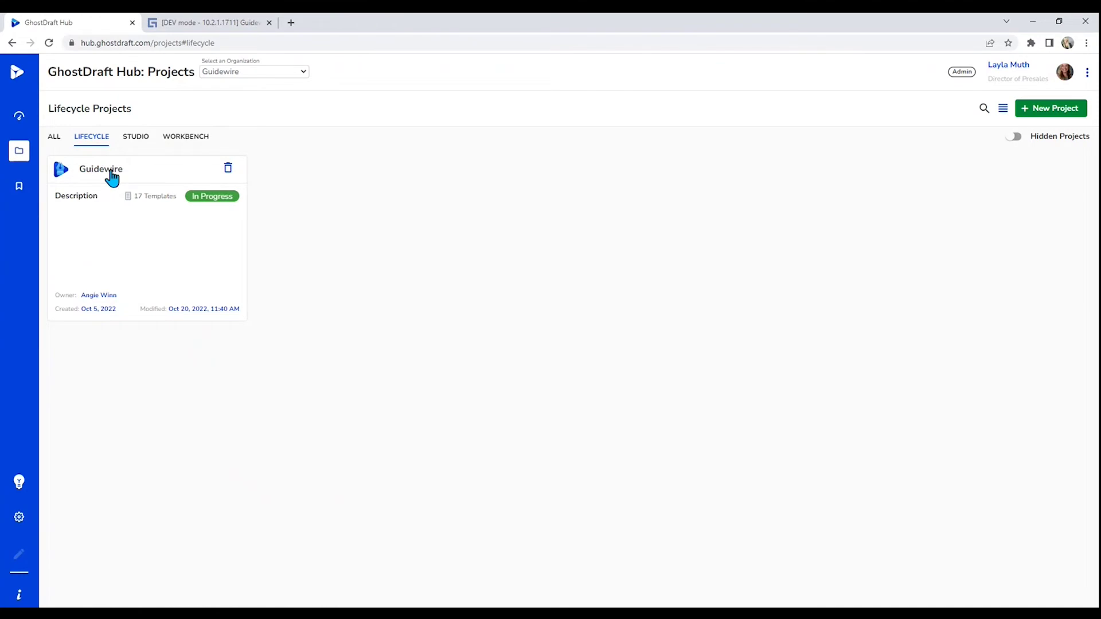
{"action": "left_click", "coordinate": [111, 172]}
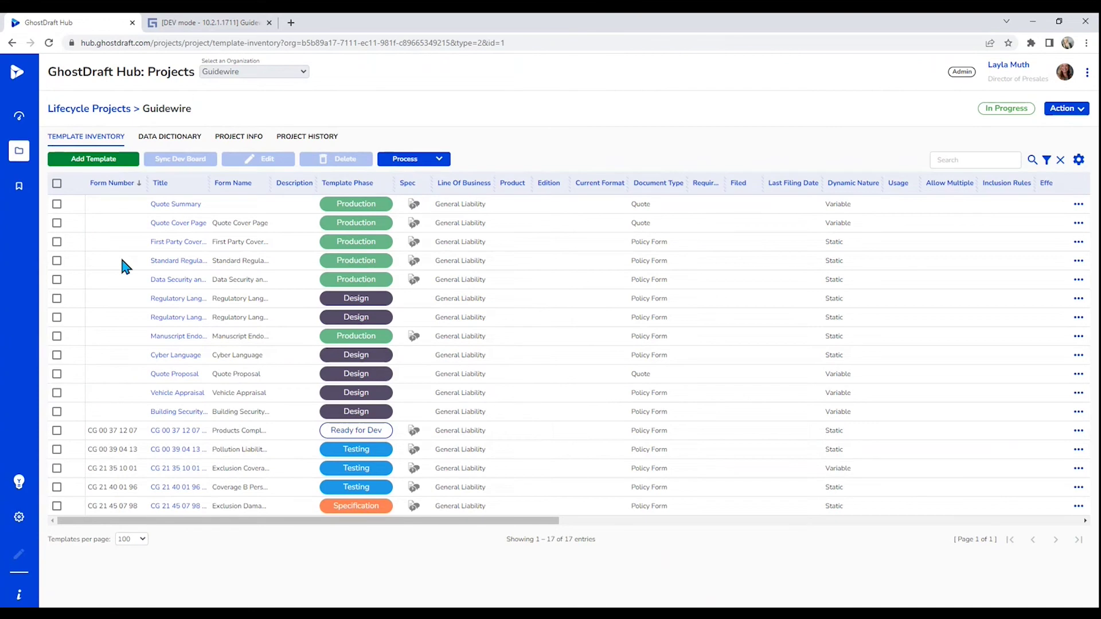
{"action": "left_click", "coordinate": [179, 506]}
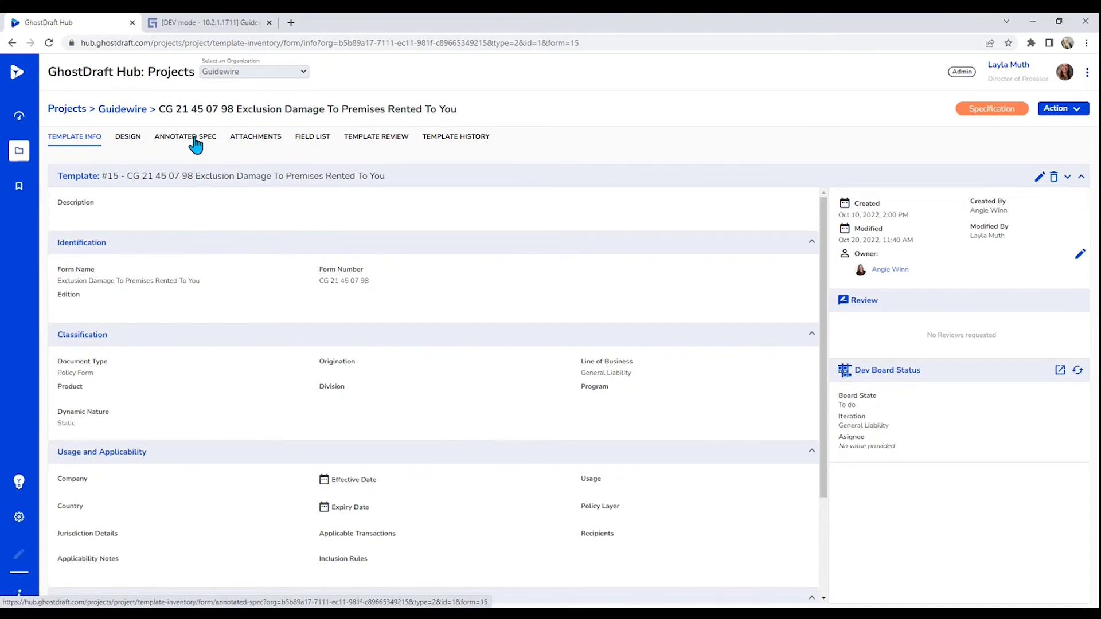
{"action": "left_click", "coordinate": [195, 145]}
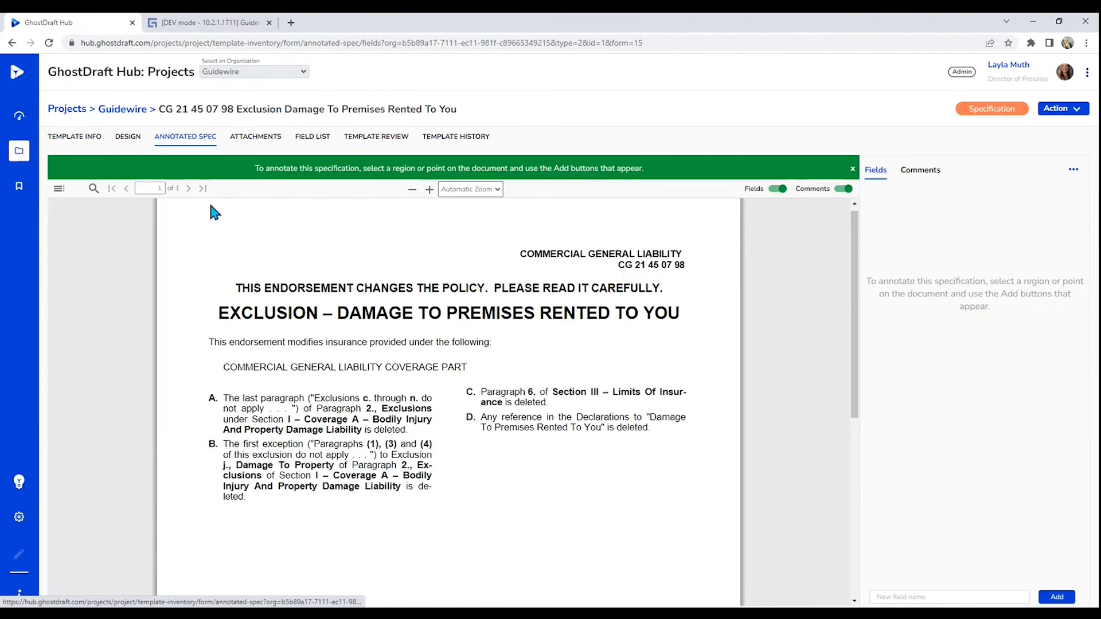
Add a field region above the endorsement heading, linked to the Insured Name element of the Fast Forms dictionary, and save it.
{"action": "left_click_drag", "start_coordinate": [213, 205], "coordinate": [327, 224]}
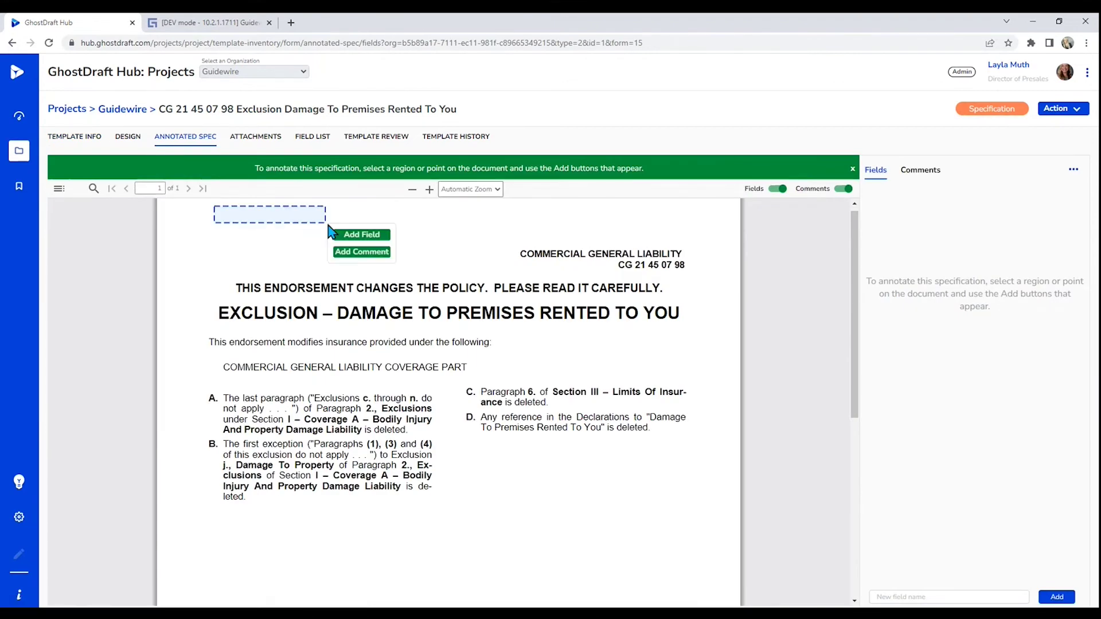
{"action": "left_click", "coordinate": [357, 235]}
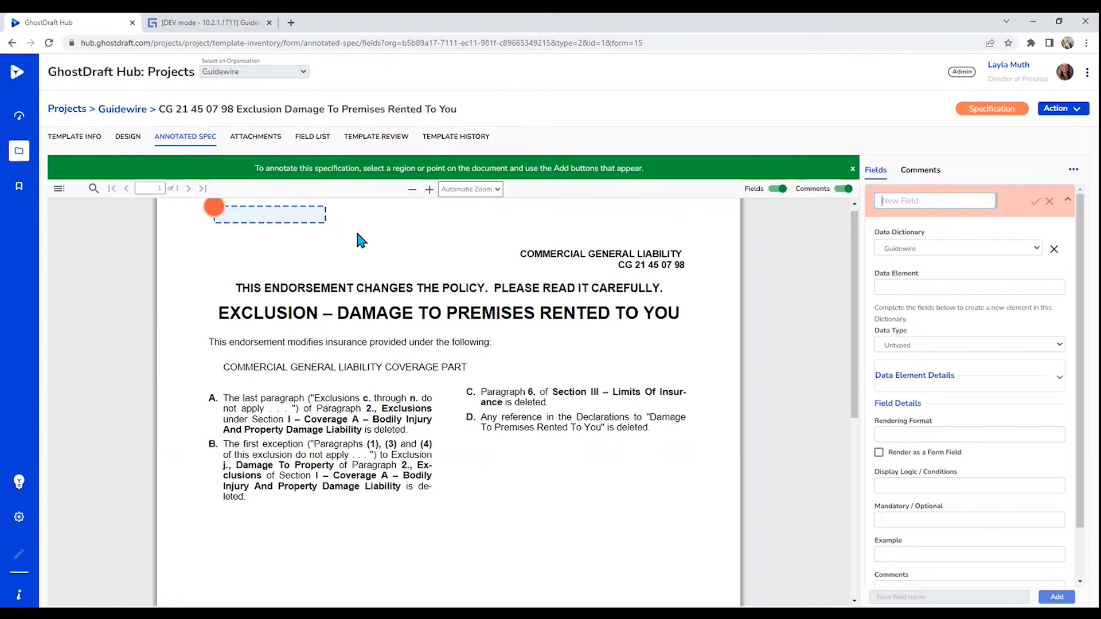
{"action": "left_click", "coordinate": [1037, 248]}
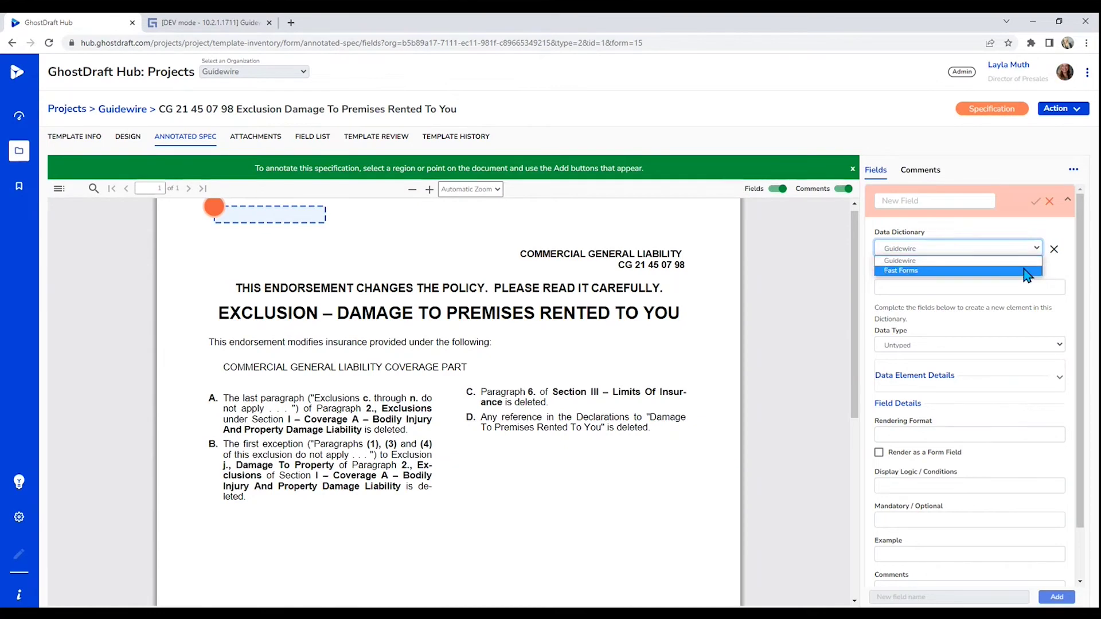
{"action": "left_click", "coordinate": [1027, 271]}
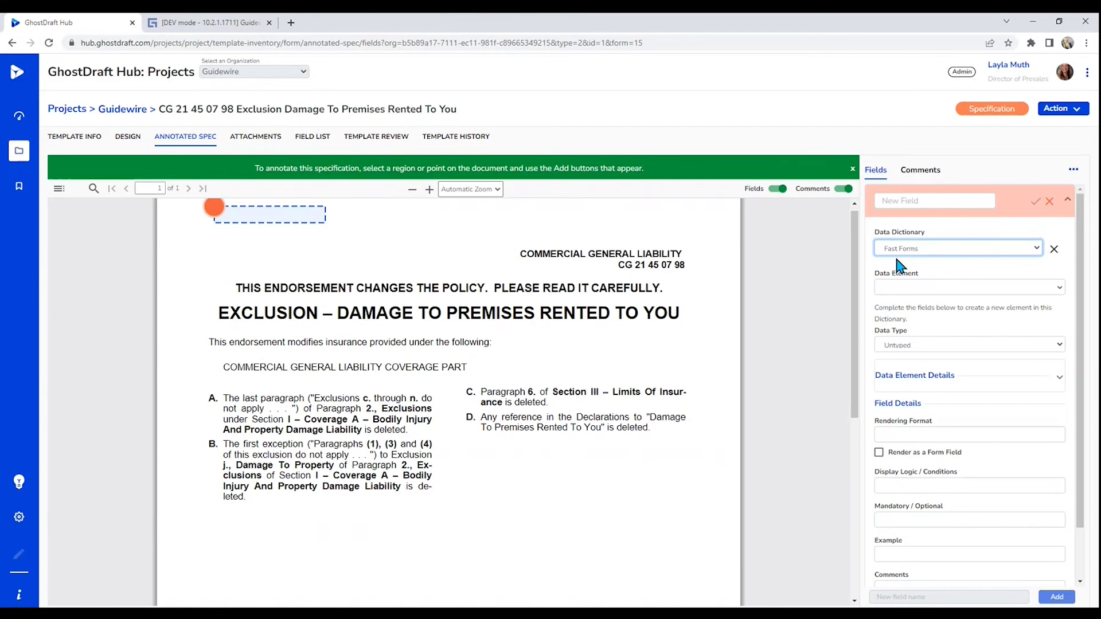
{"action": "left_click", "coordinate": [1061, 288]}
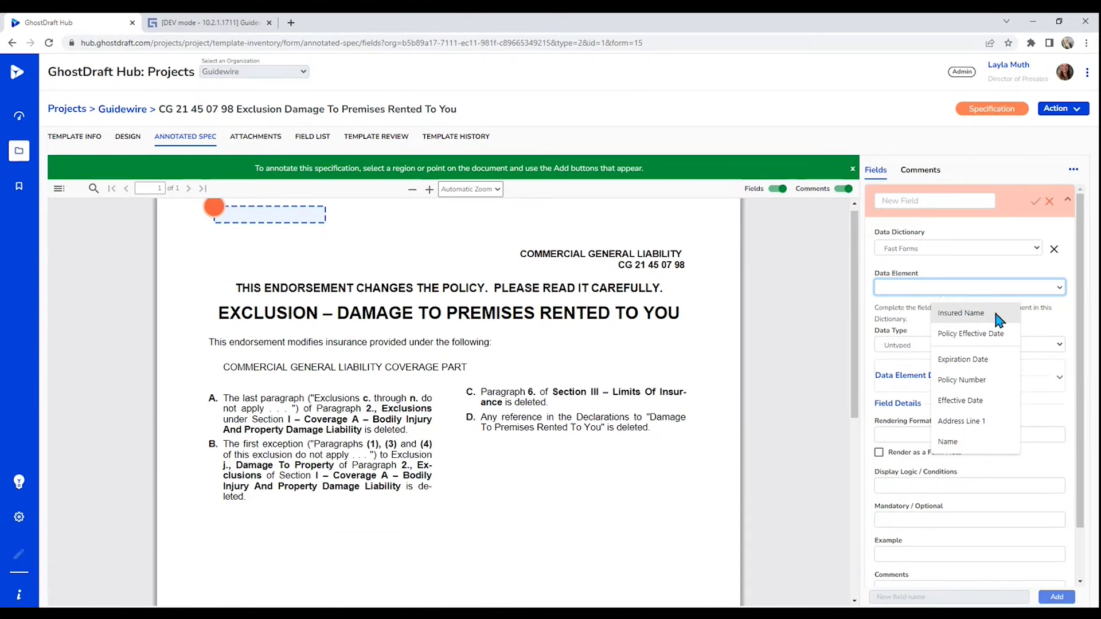
{"action": "left_click", "coordinate": [974, 313]}
{"action": "left_click", "coordinate": [1057, 354]}
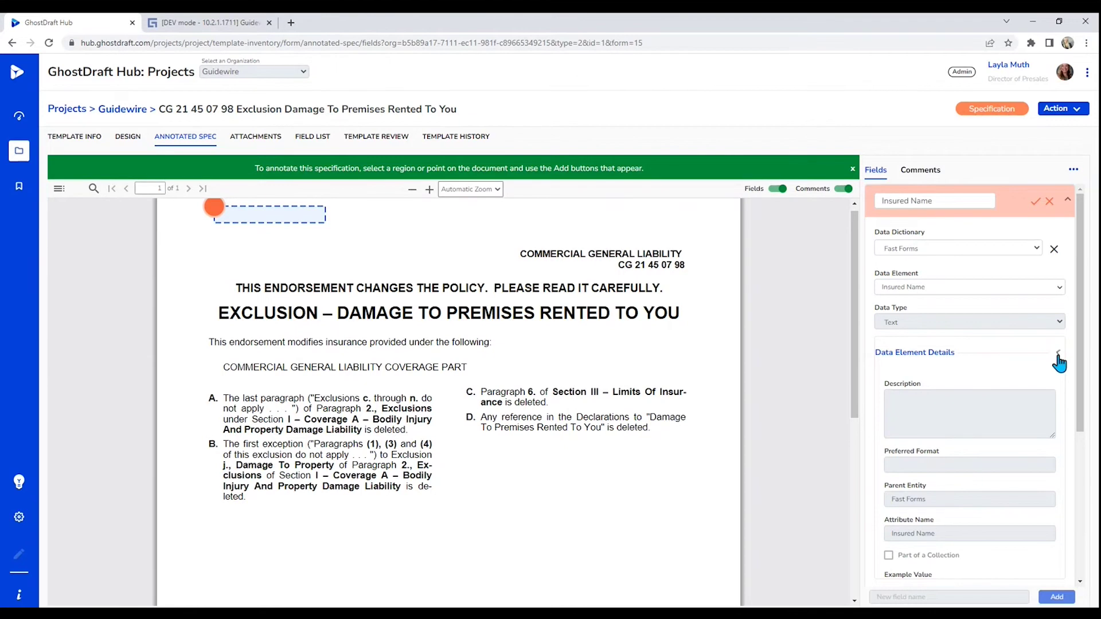
{"action": "left_click", "coordinate": [1058, 355]}
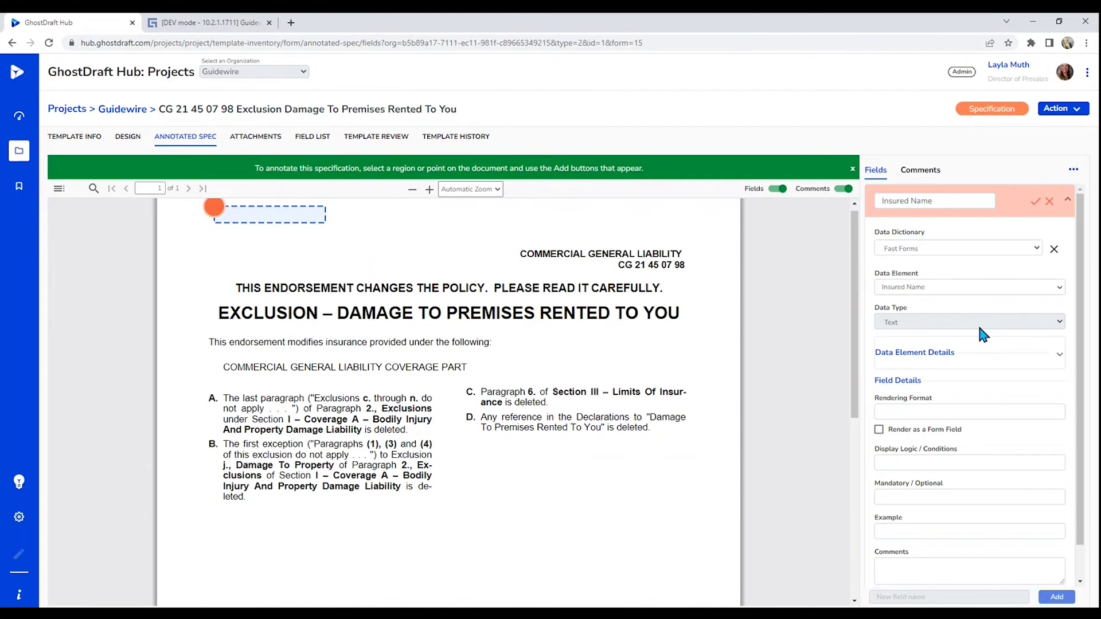
{"action": "scroll", "coordinate": [969, 459], "scroll_direction": "down", "scroll_amount": 1}
{"action": "left_click", "coordinate": [926, 568]}
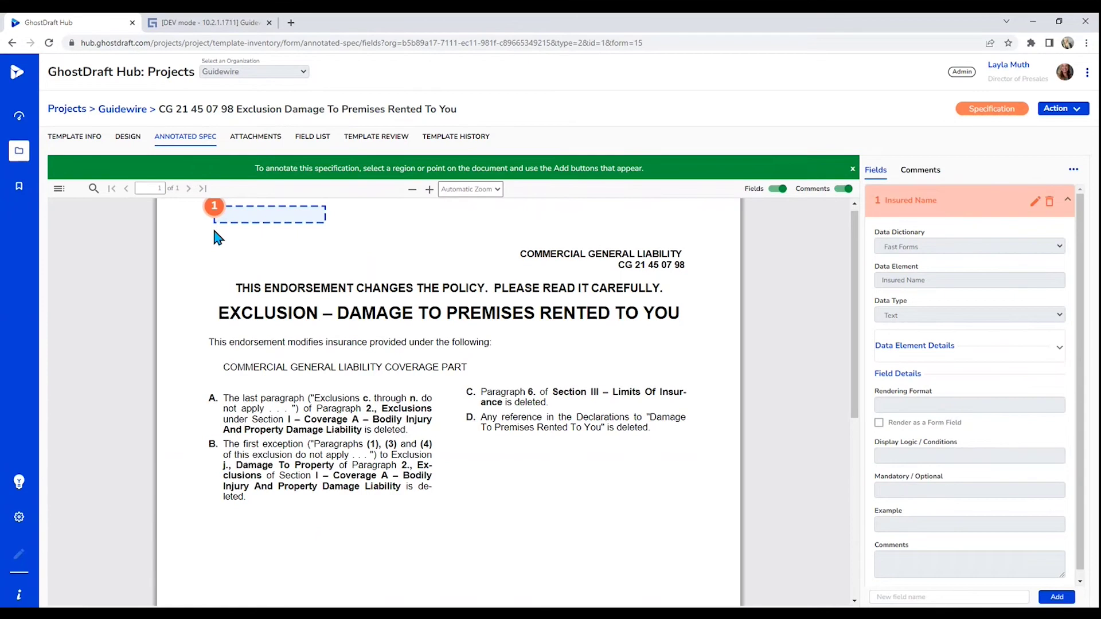
Add a second field region just below Insured Name, linked to the Fast Forms element Policy Effective Date, and save it.
{"action": "left_click_drag", "start_coordinate": [213, 231], "coordinate": [329, 252]}
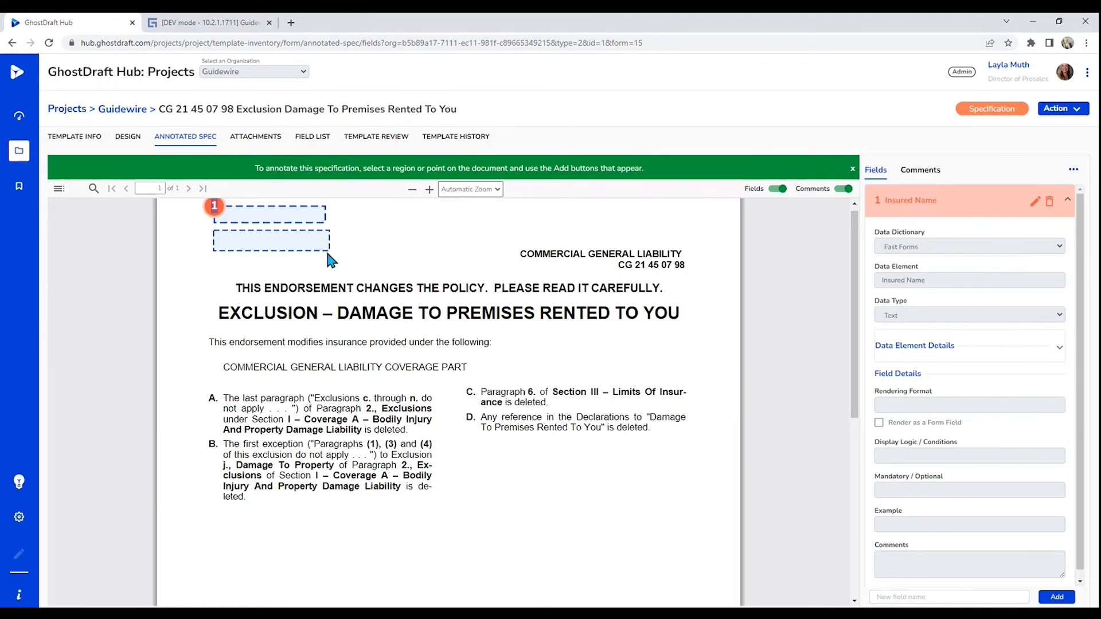
{"action": "left_click", "coordinate": [940, 282]}
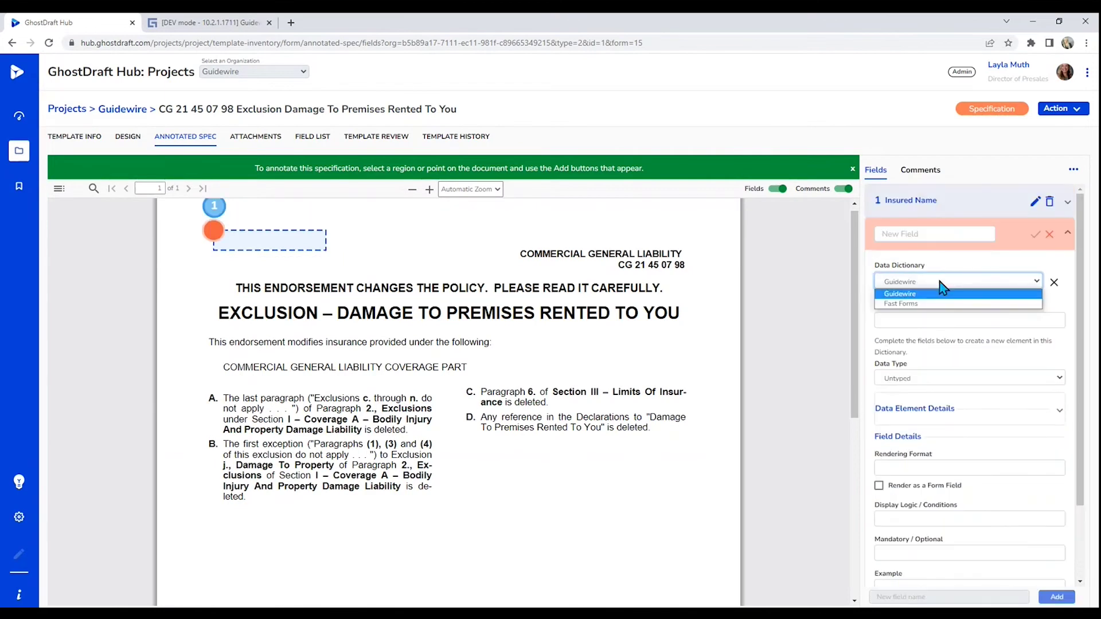
{"action": "left_click", "coordinate": [940, 304]}
{"action": "left_click", "coordinate": [941, 322]}
{"action": "left_click", "coordinate": [991, 606]}
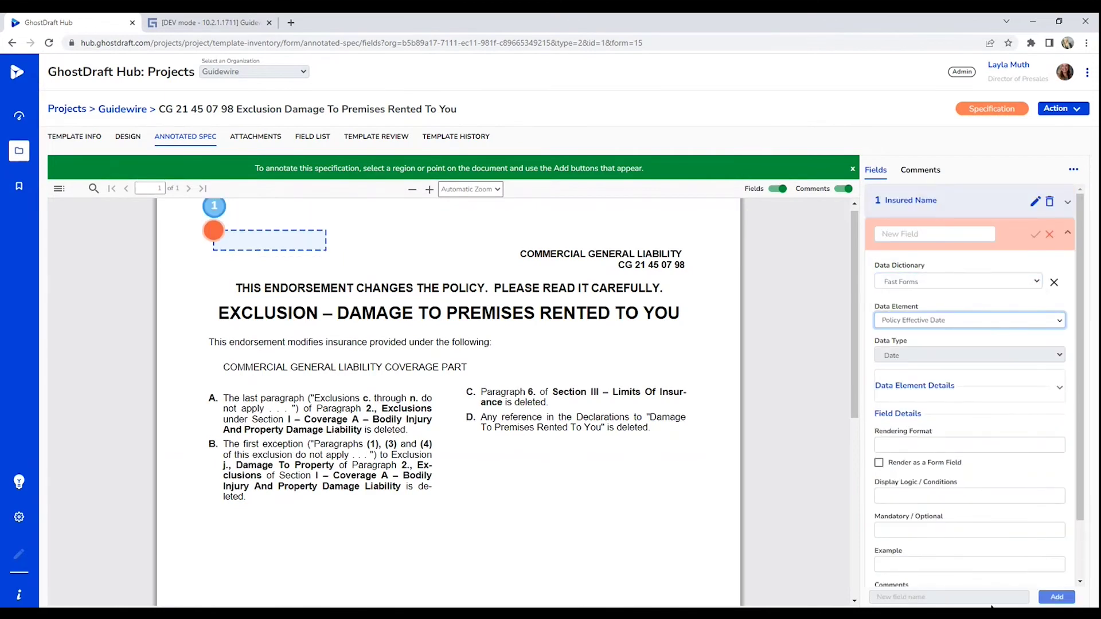
{"action": "scroll", "coordinate": [923, 538], "scroll_direction": "down", "scroll_amount": 2}
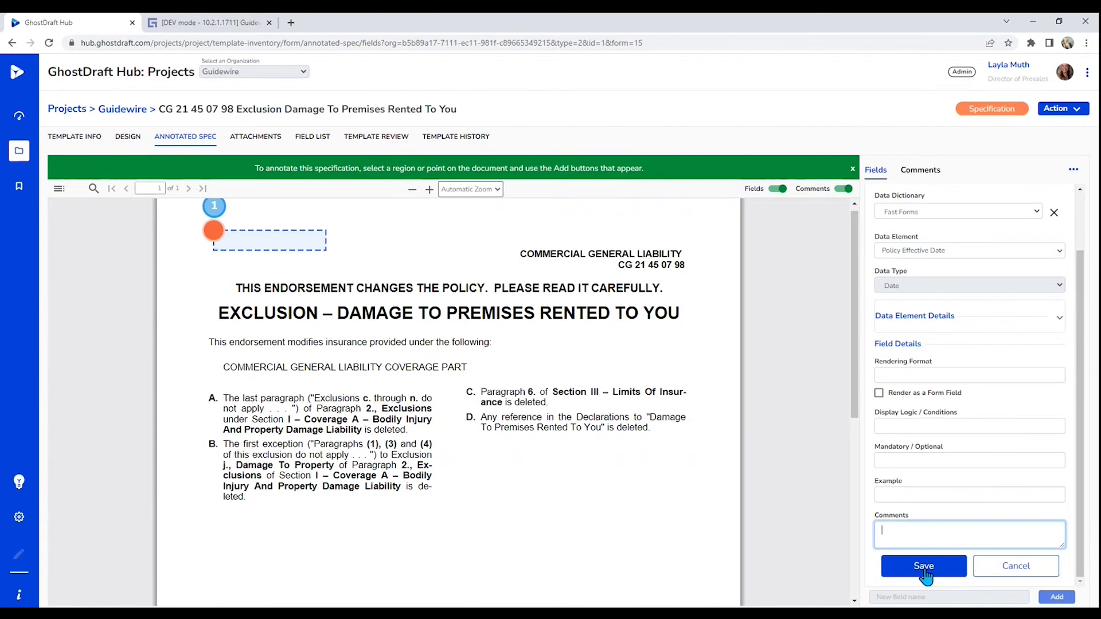
{"action": "left_click", "coordinate": [912, 566]}
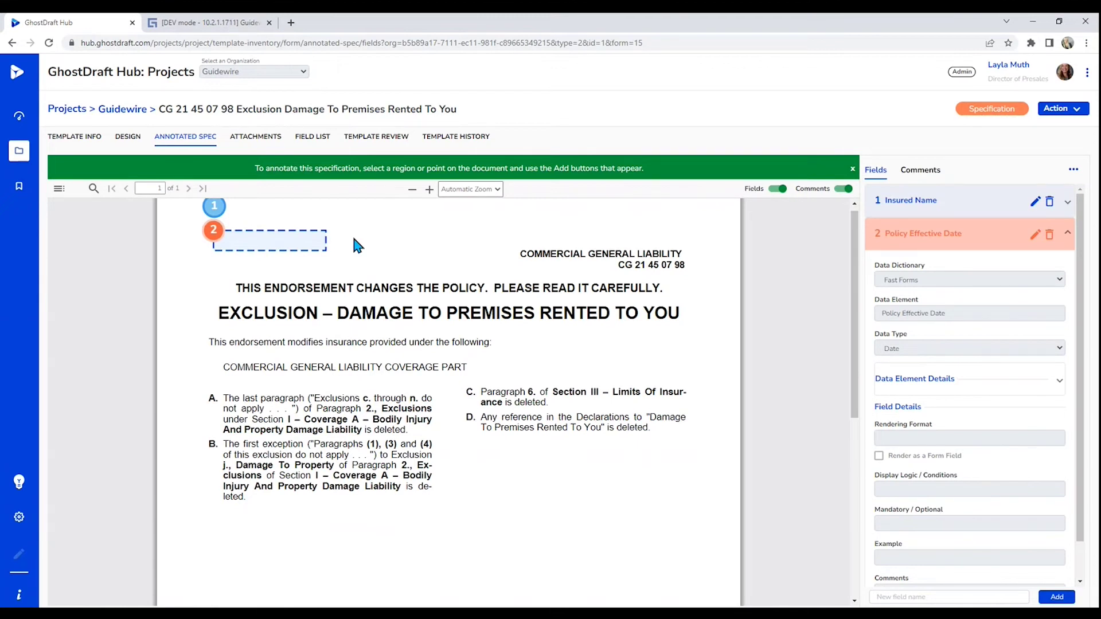
Mark the template as Ready for Dev and confirm notifying the already selected collaborator.
{"action": "left_click", "coordinate": [1062, 108]}
{"action": "mouse_move", "coordinate": [1072, 144]}
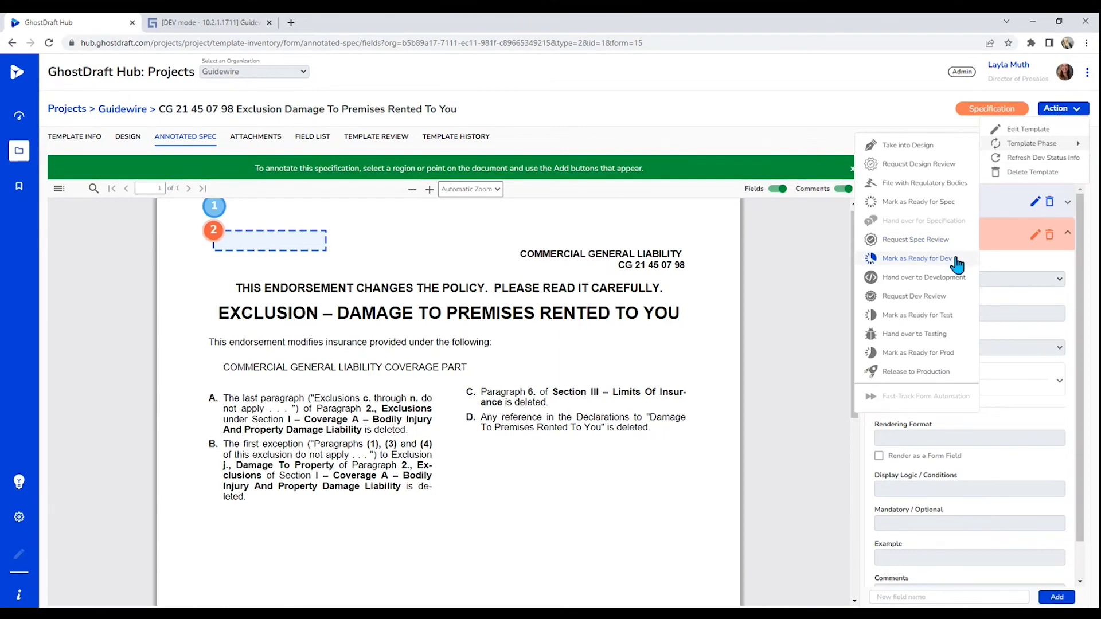
{"action": "left_click", "coordinate": [918, 259]}
{"action": "left_click", "coordinate": [403, 385]}
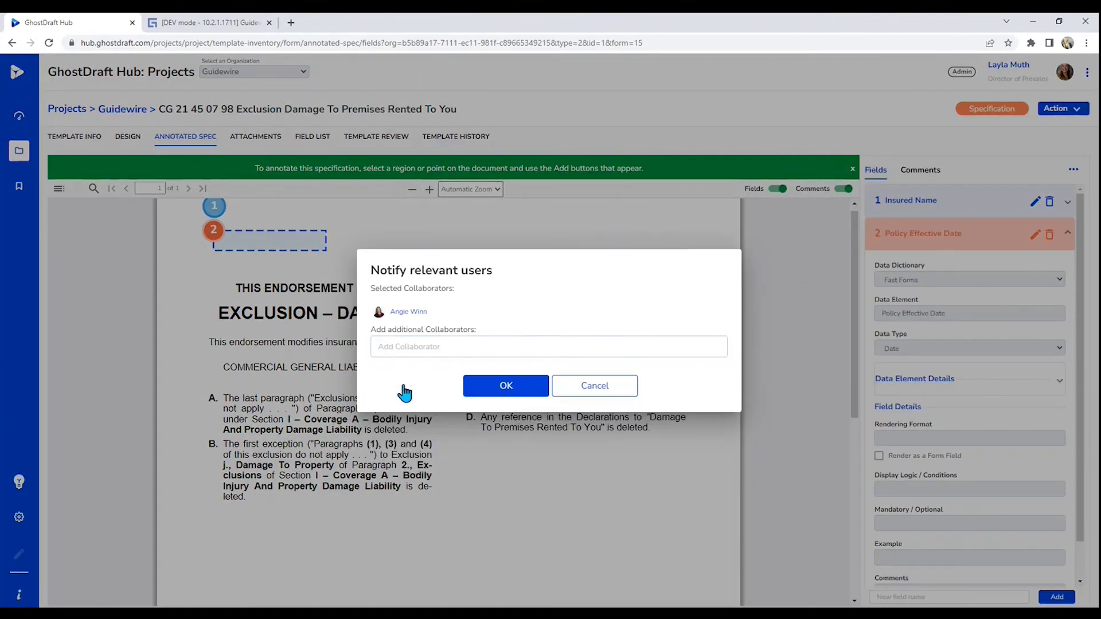
{"action": "left_click", "coordinate": [506, 385]}
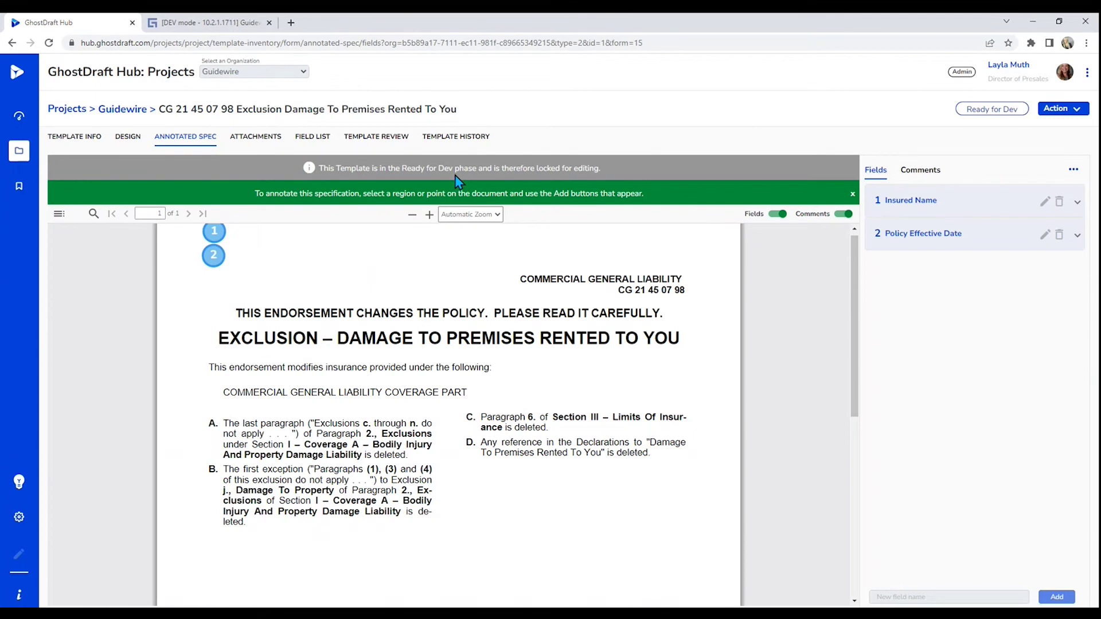
Start Fast-Track Form Automation with form generation, Studio project insertion and server package insertion enabled, using Guidewire Demo as the Studio project.
{"action": "left_click", "coordinate": [1062, 108]}
{"action": "mouse_move", "coordinate": [1032, 143]}
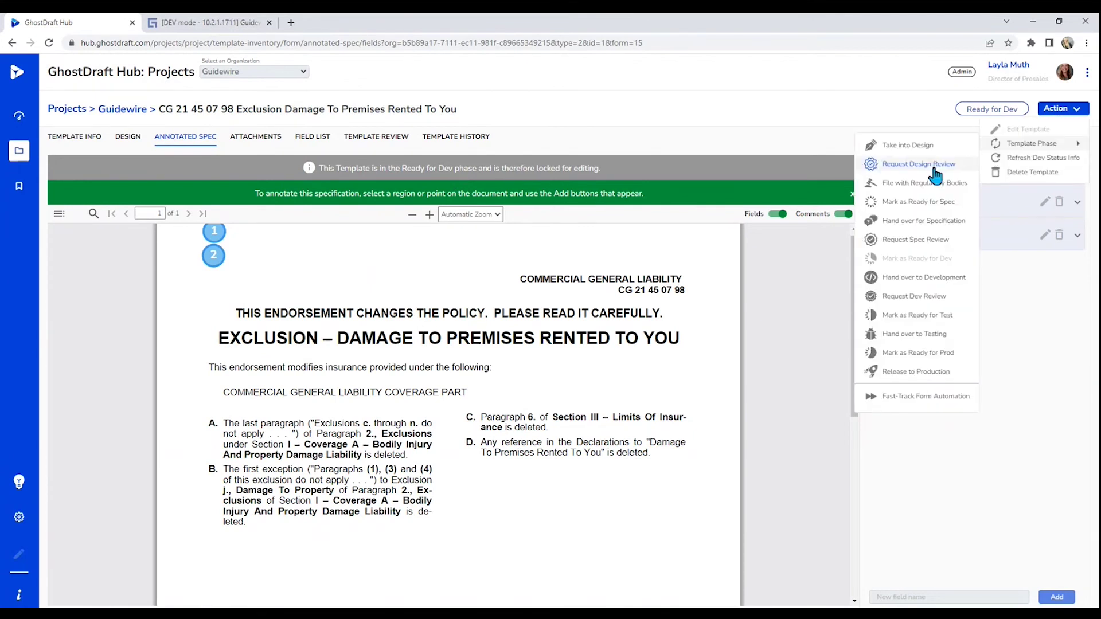
{"action": "left_click", "coordinate": [925, 397]}
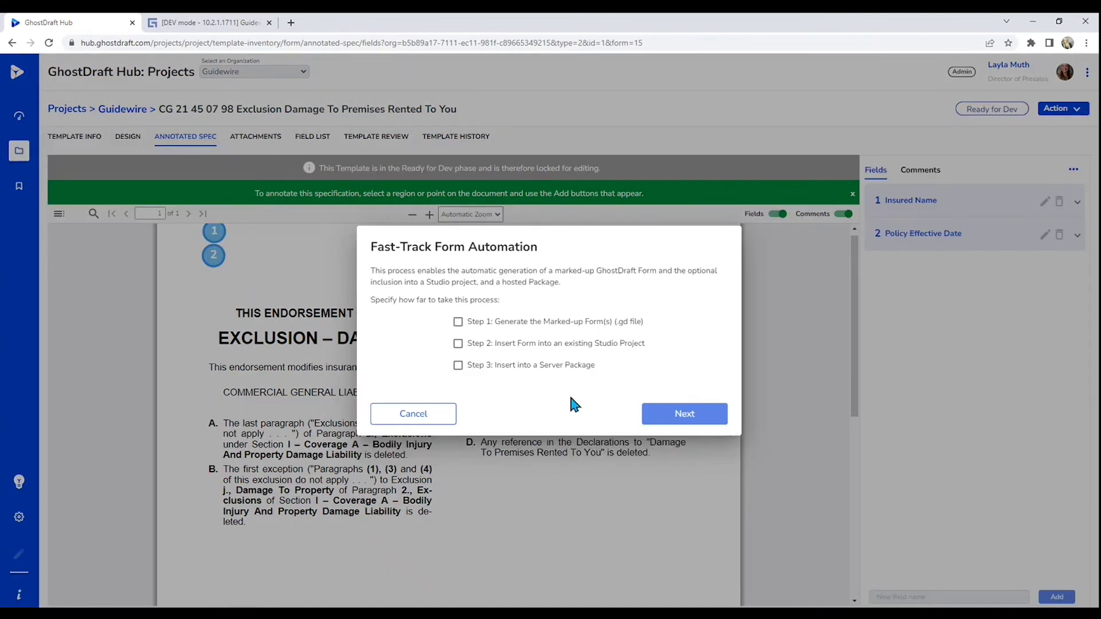
{"action": "left_click", "coordinate": [458, 323]}
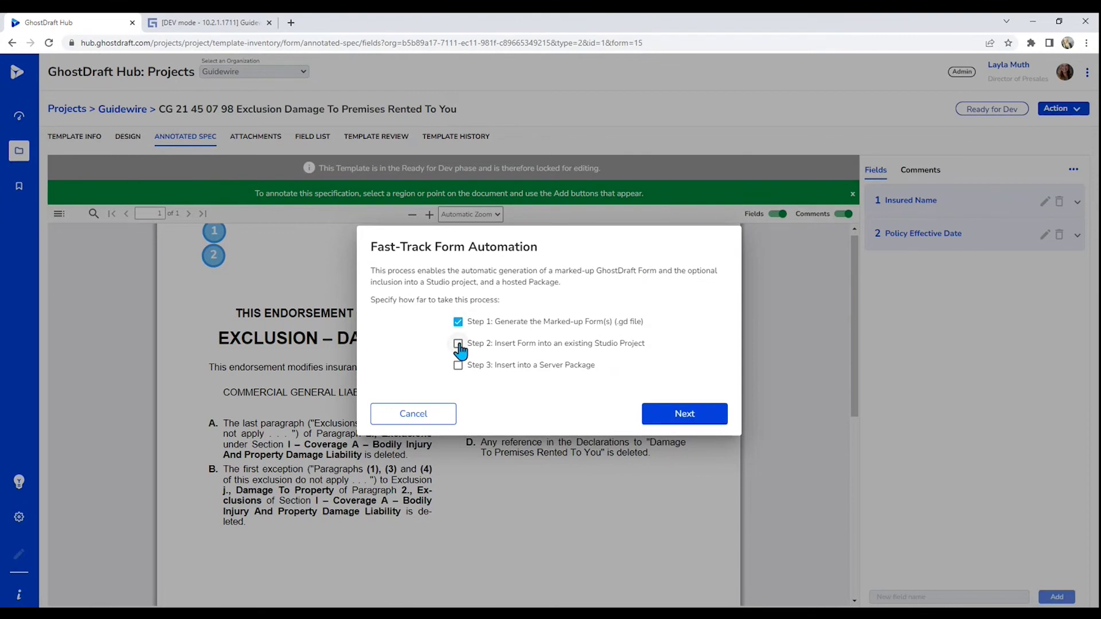
{"action": "left_click", "coordinate": [459, 344]}
{"action": "key", "text": "Return"}
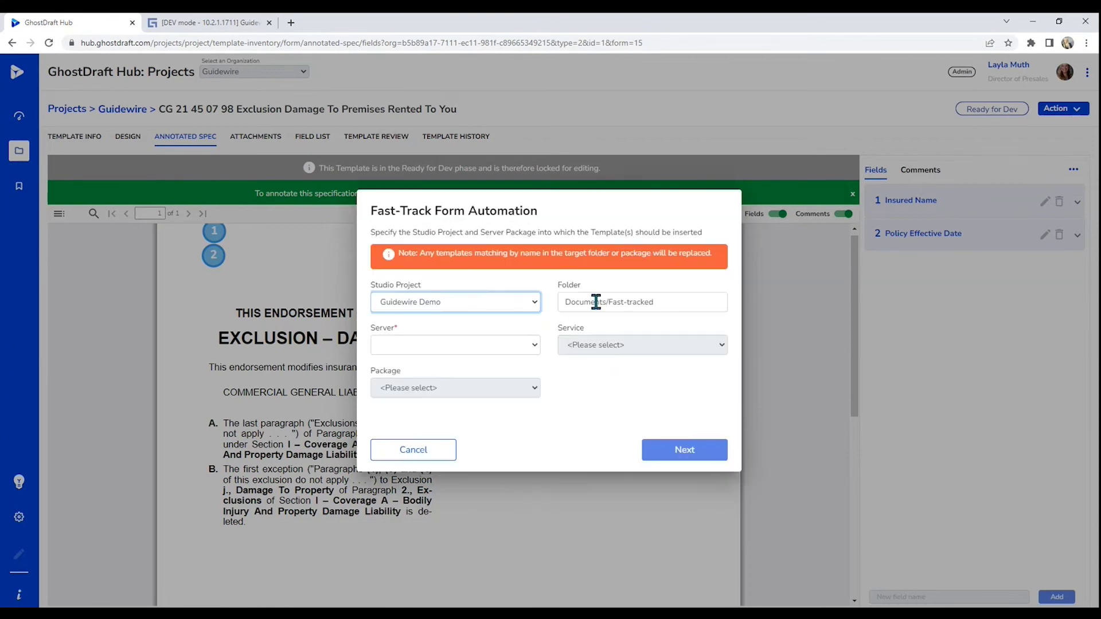
Set the fast-track target to server Guidewire, service PolicyCenter and package Policy Center 1.0, and generate the form.
{"action": "left_click", "coordinate": [499, 345]}
{"action": "left_click", "coordinate": [499, 361]}
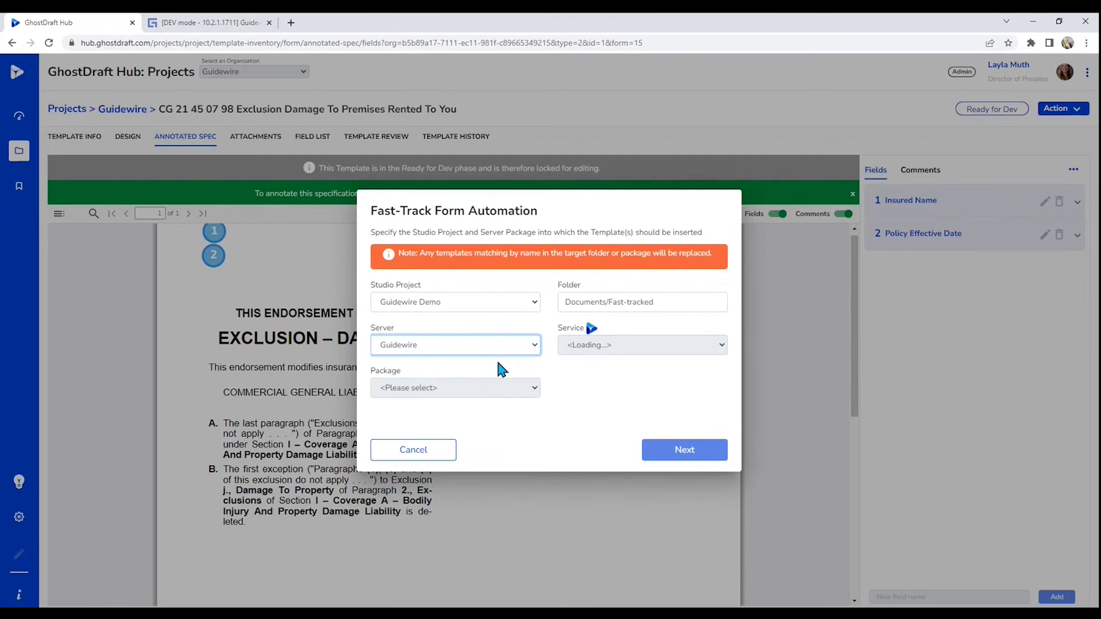
{"action": "left_click", "coordinate": [508, 390]}
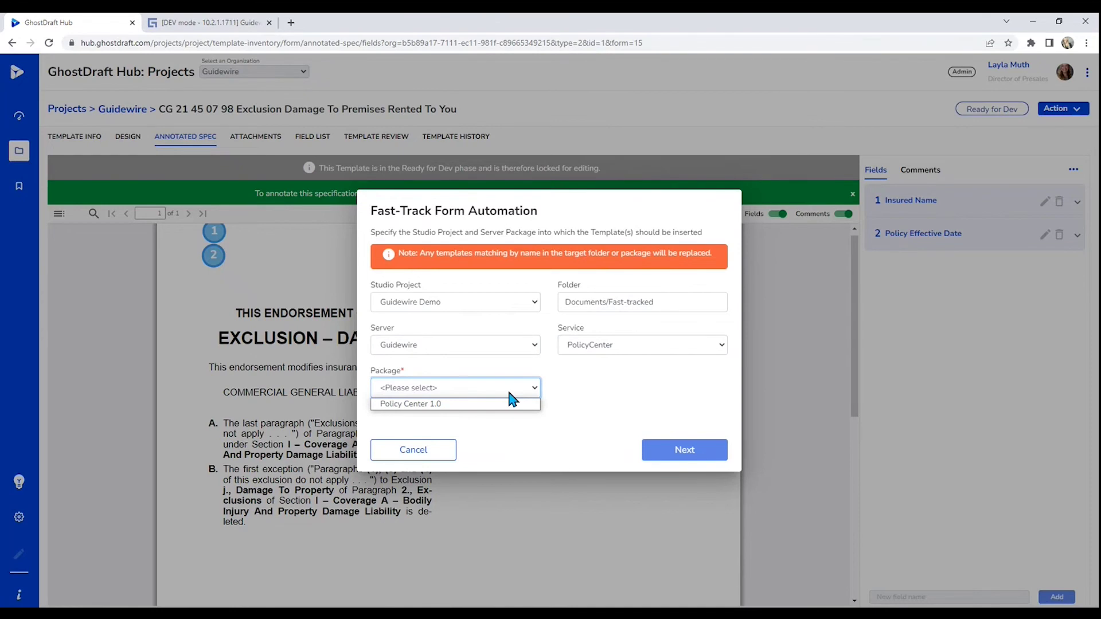
{"action": "left_click", "coordinate": [411, 404]}
{"action": "left_click", "coordinate": [684, 449]}
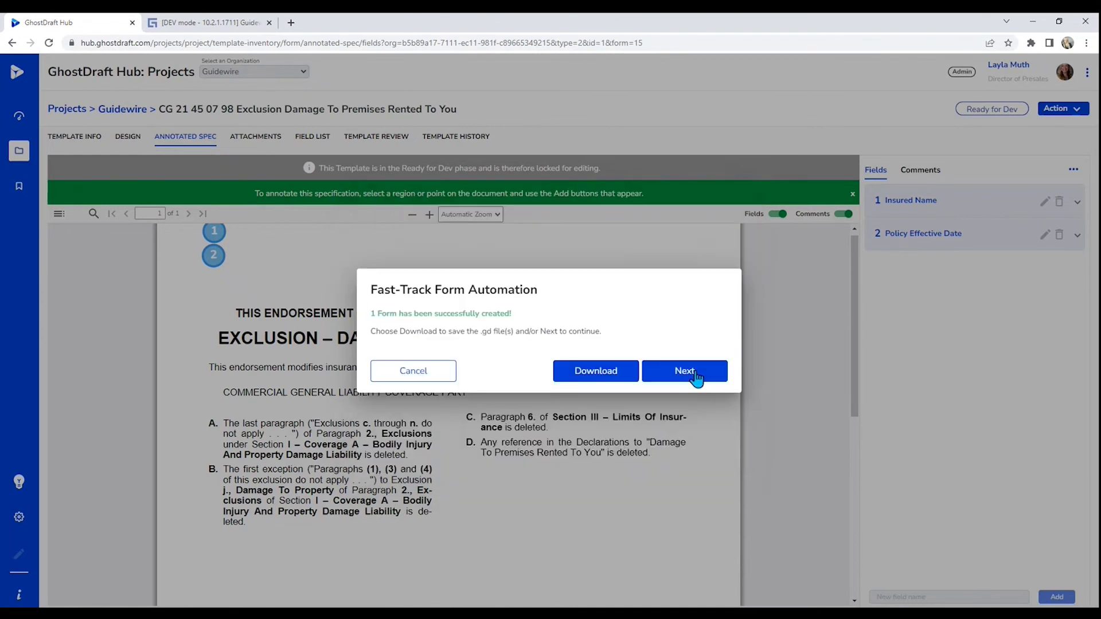
Complete the Studio project and server package insertion, move the template to Testing and confirm the notification of relevant users.
{"action": "left_click", "coordinate": [694, 374]}
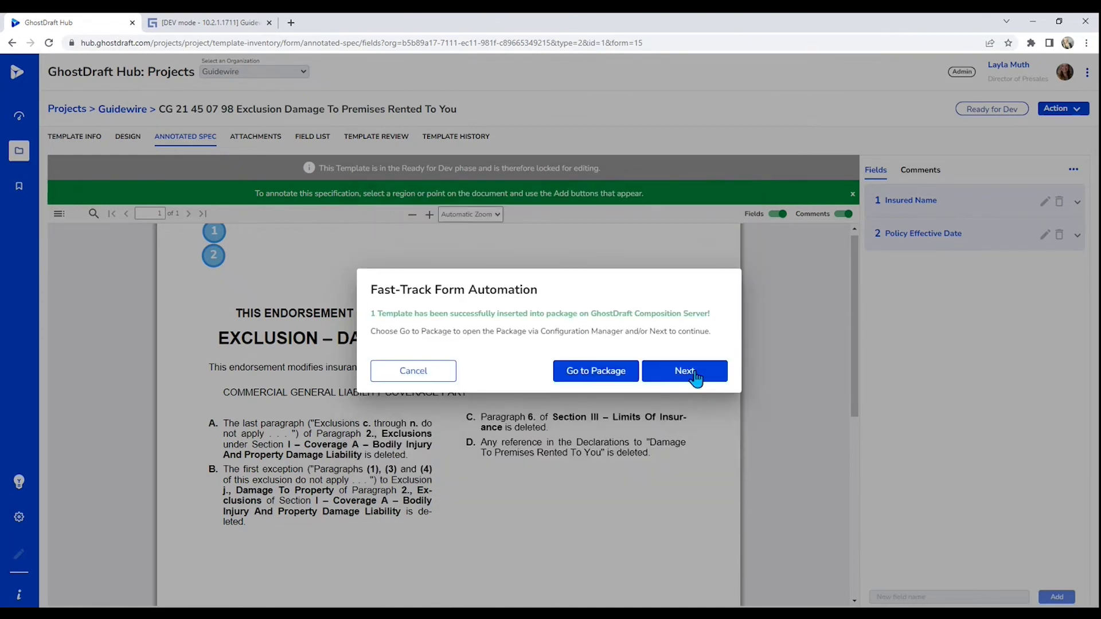
{"action": "left_click", "coordinate": [689, 372]}
{"action": "left_click", "coordinate": [682, 380]}
{"action": "left_click", "coordinate": [664, 341]}
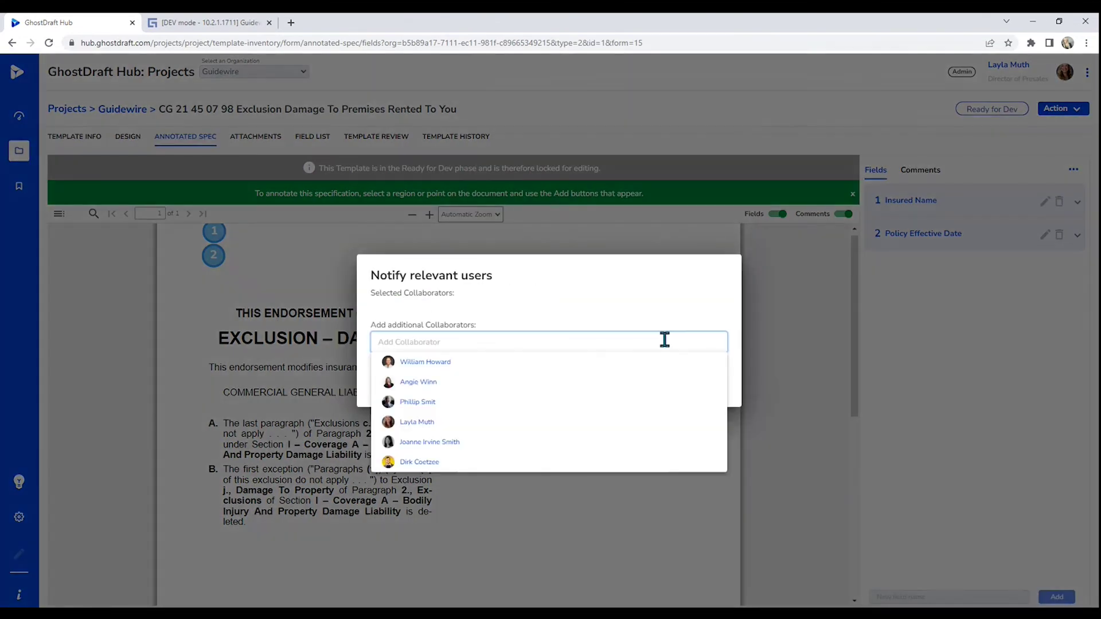
{"action": "left_click", "coordinate": [506, 388]}
{"action": "left_click", "coordinate": [505, 383]}
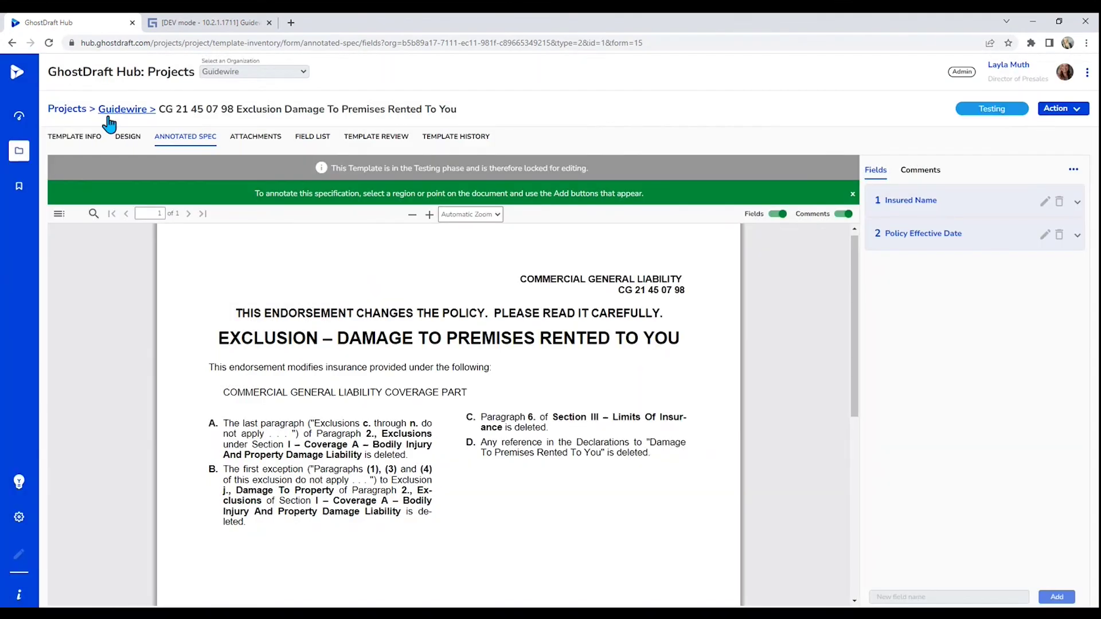
Return to the project list and open the Guidewire Demo Studio project in GhostDraft Studio.
{"action": "left_click", "coordinate": [107, 115]}
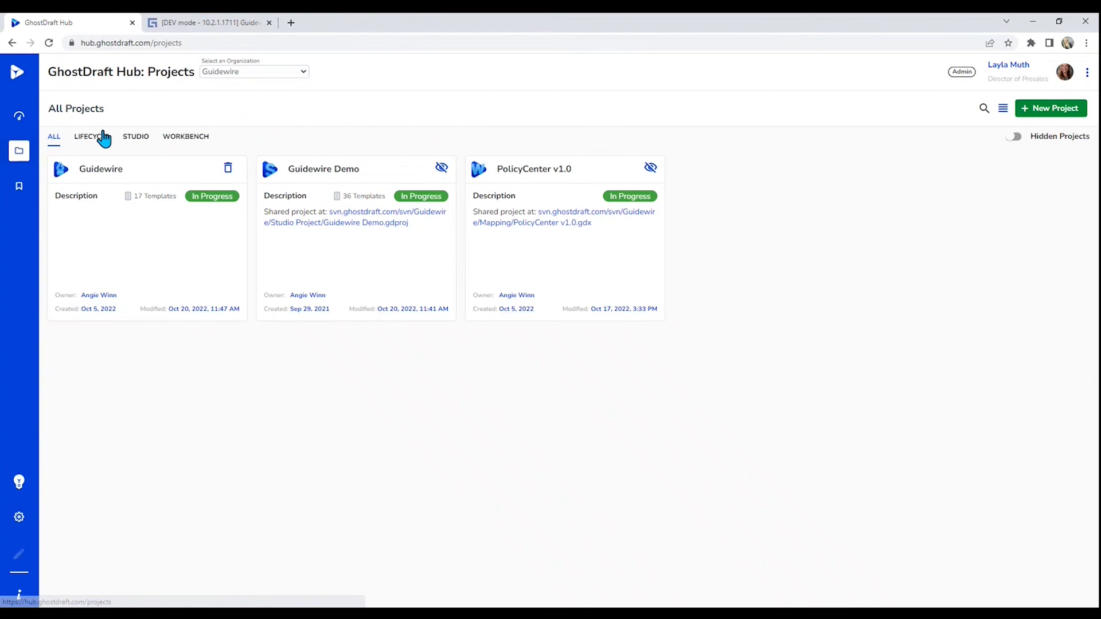
{"action": "left_click", "coordinate": [136, 136]}
{"action": "left_click", "coordinate": [149, 223]}
{"action": "left_click", "coordinate": [601, 135]}
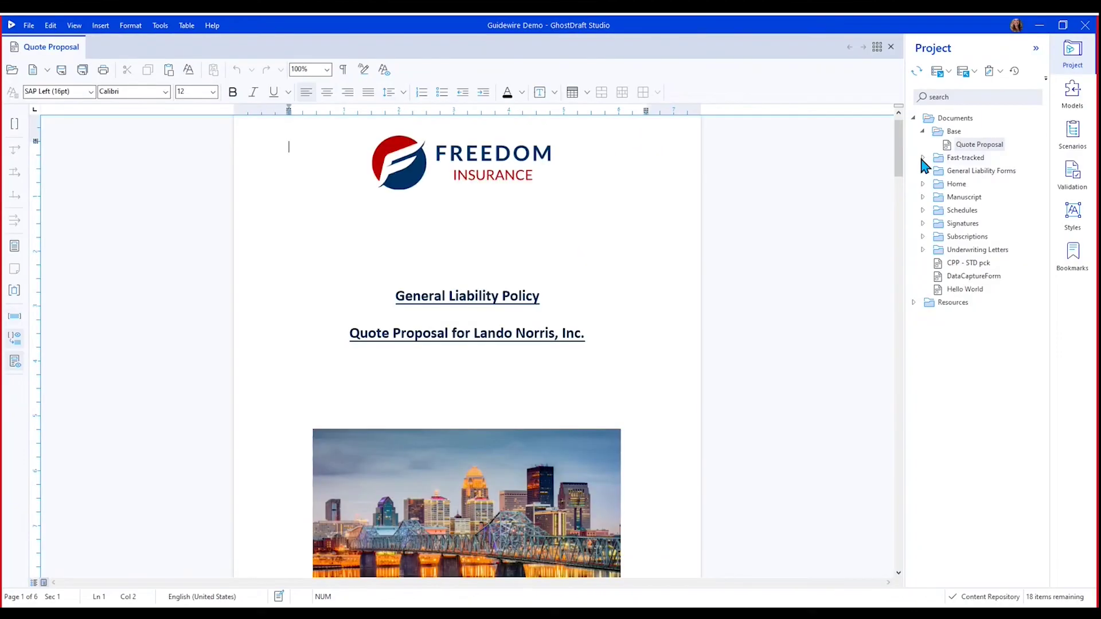
Open the CG 21 45 07 98 Exclusion document from the project's Fast-tracked folder.
{"action": "left_click", "coordinate": [923, 158]}
{"action": "left_click", "coordinate": [978, 172]}
{"action": "double_click", "coordinate": [979, 171]}
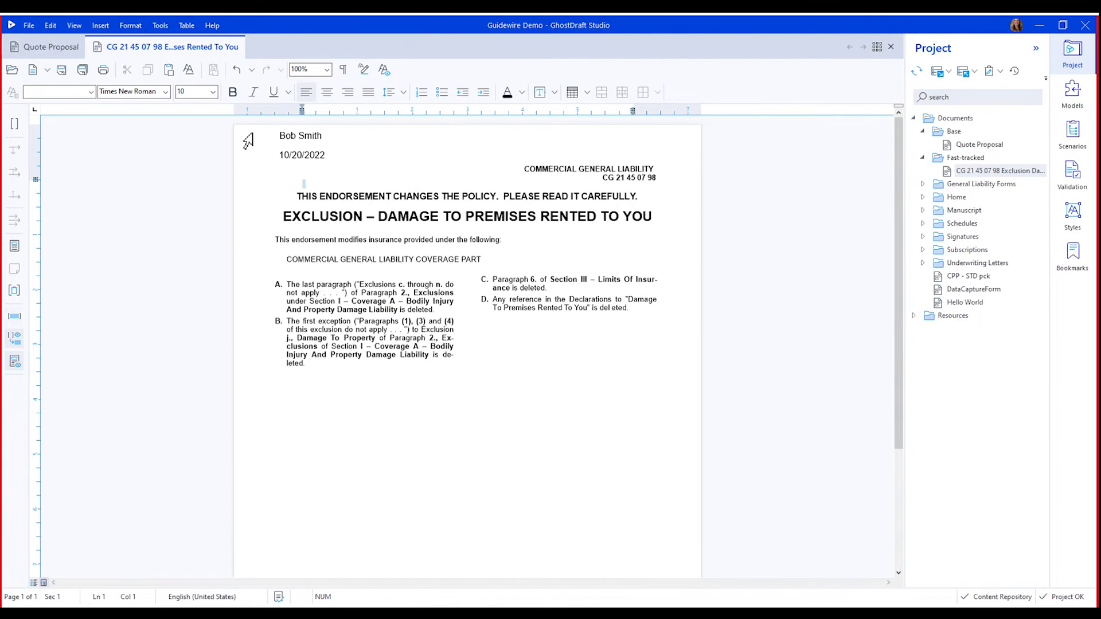
Show the document's scenario data for the Fast Forms fields and switch the document to the view with field placeholders.
{"action": "left_click", "coordinate": [370, 149]}
{"action": "left_click", "coordinate": [1072, 133]}
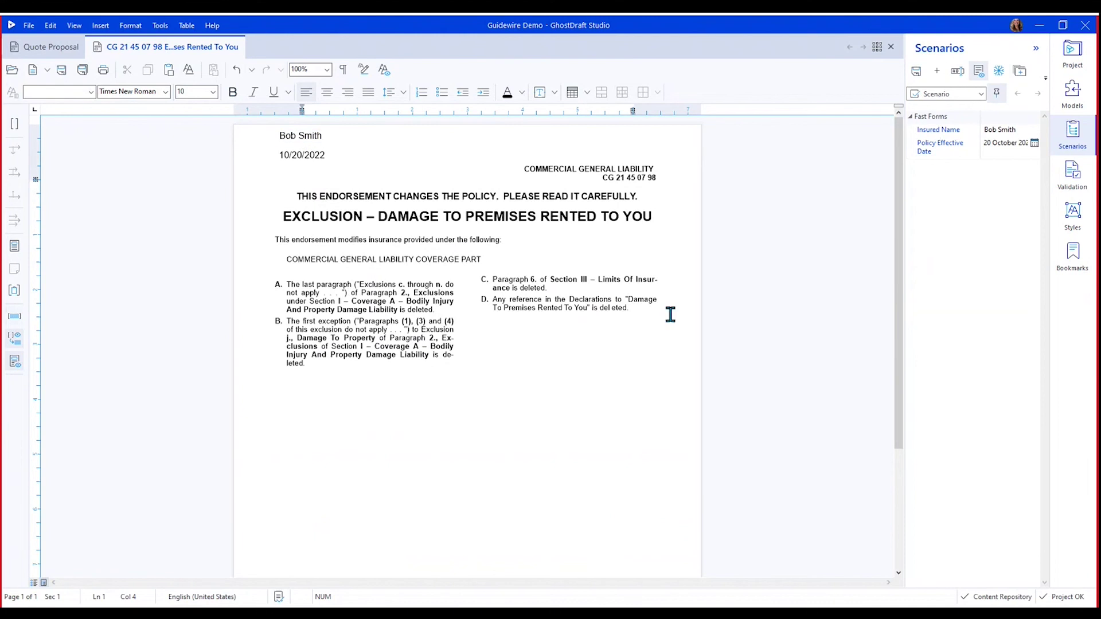
{"action": "left_click", "coordinate": [34, 582]}
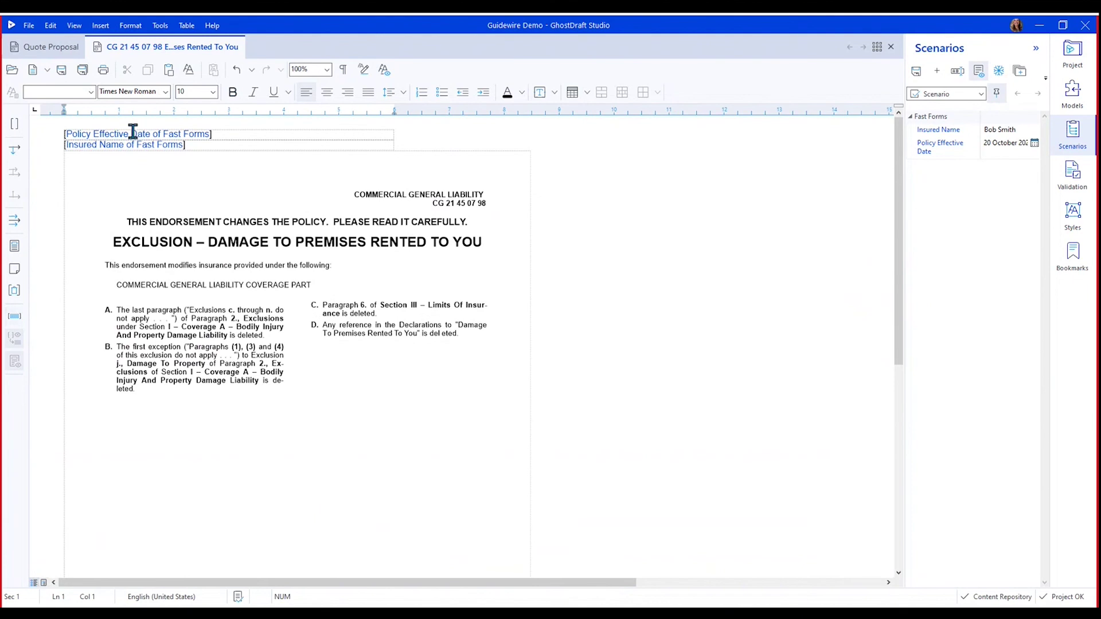
Show the data model entry behind the document's Insured Name placeholder from Fast Forms.
{"action": "left_click", "coordinate": [194, 144]}
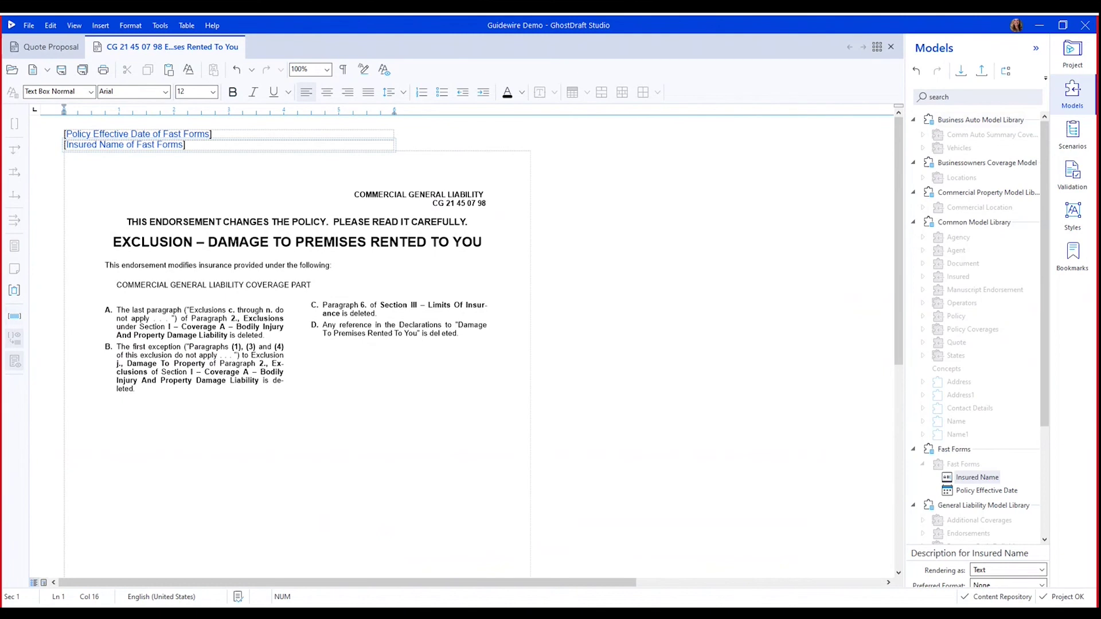
Switch to the general liability submission in PolicyCenter in the browser and print its quote.
{"action": "mouse_move", "coordinate": [124, 614]}
{"action": "left_click", "coordinate": [62, 570]}
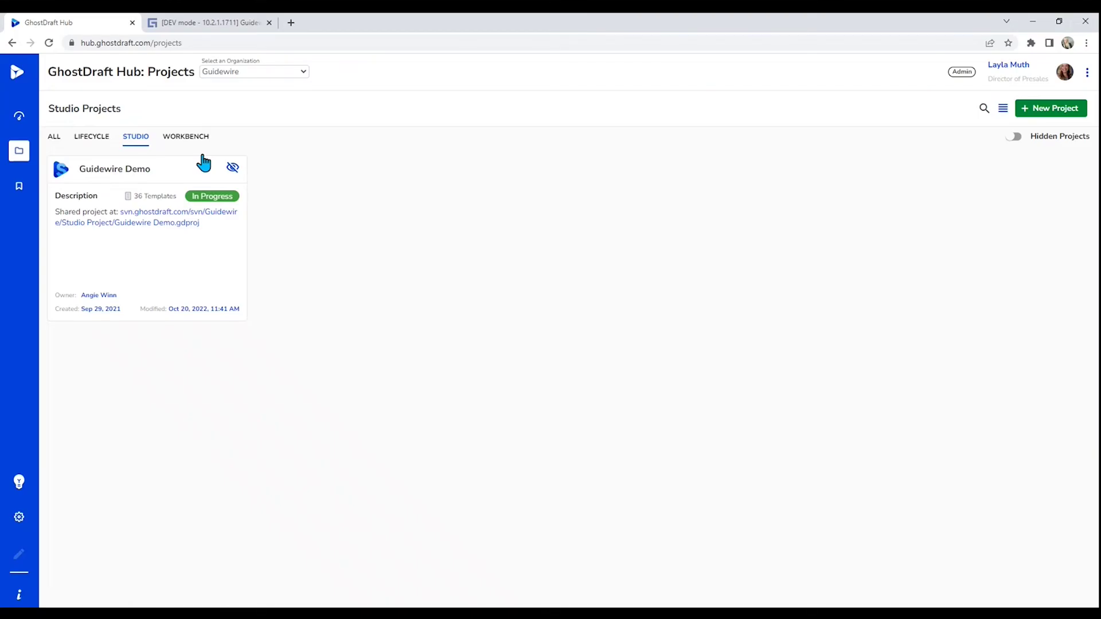
{"action": "left_click", "coordinate": [214, 25]}
{"action": "left_click", "coordinate": [1090, 126]}
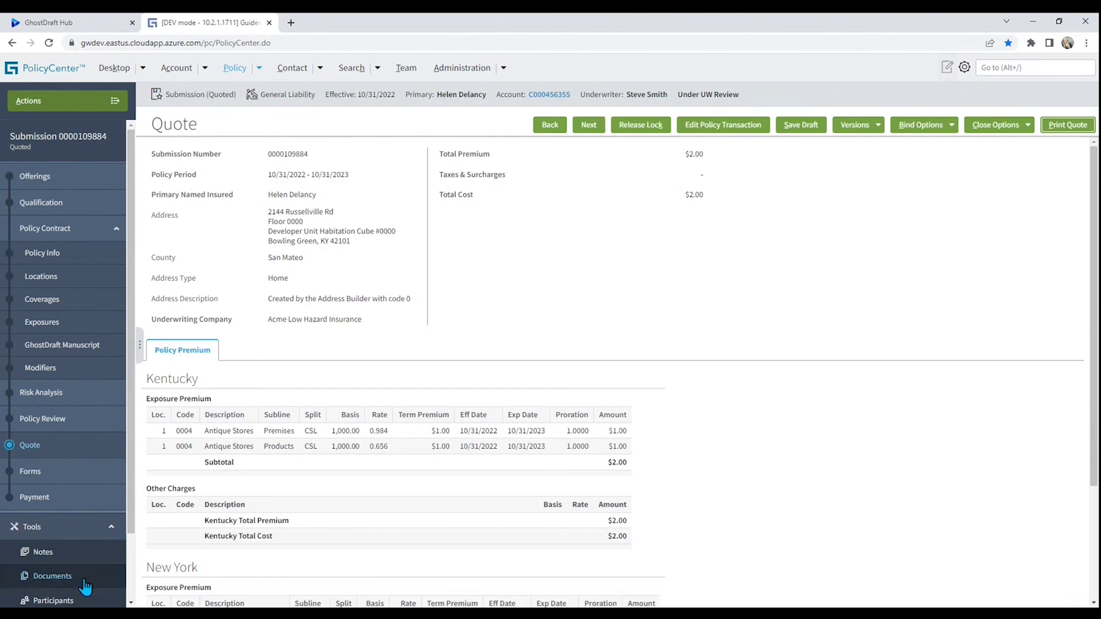
Open the generated quote PDF from the submission's documents and check the insured name and policy date on form CG 21 45 07 98.
{"action": "left_click", "coordinate": [84, 580]}
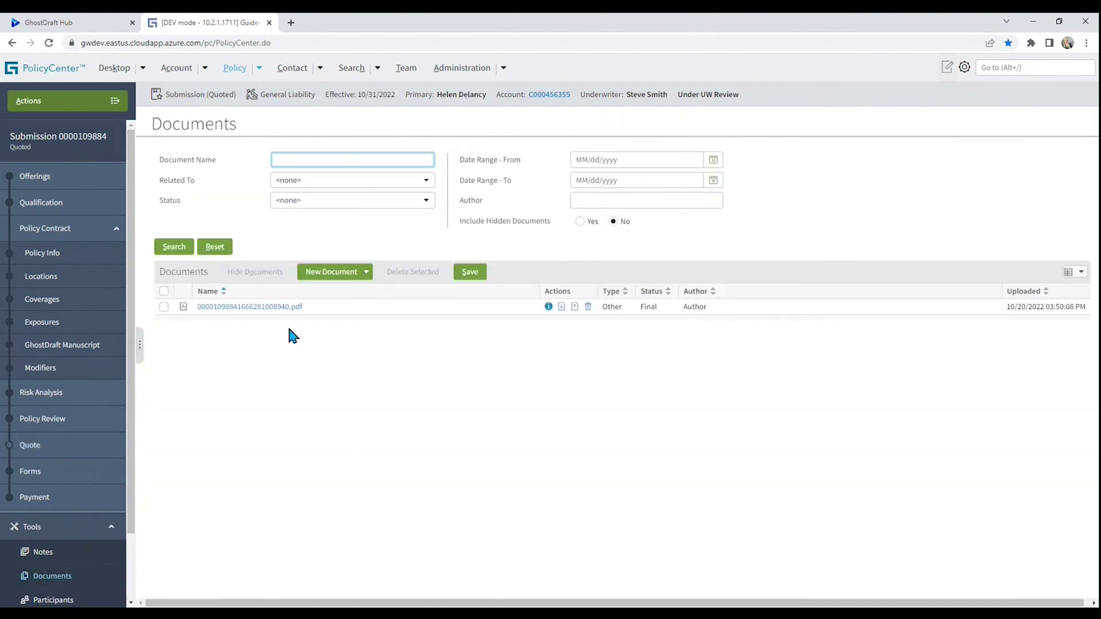
{"action": "left_click", "coordinate": [285, 306]}
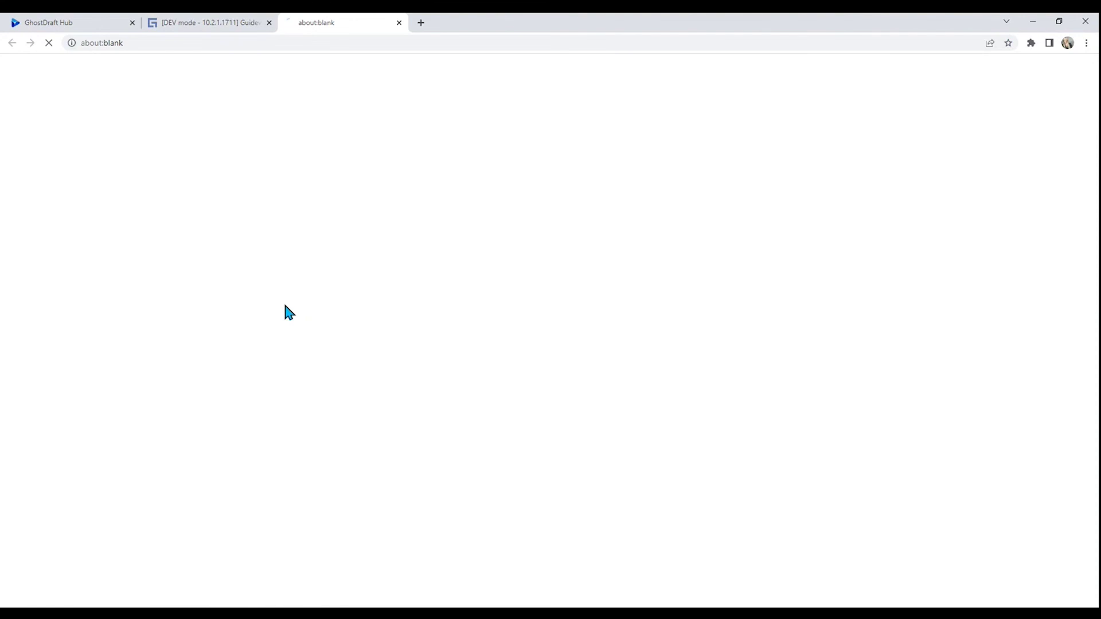
{"action": "scroll", "coordinate": [292, 258], "scroll_direction": "down", "scroll_amount": 15}
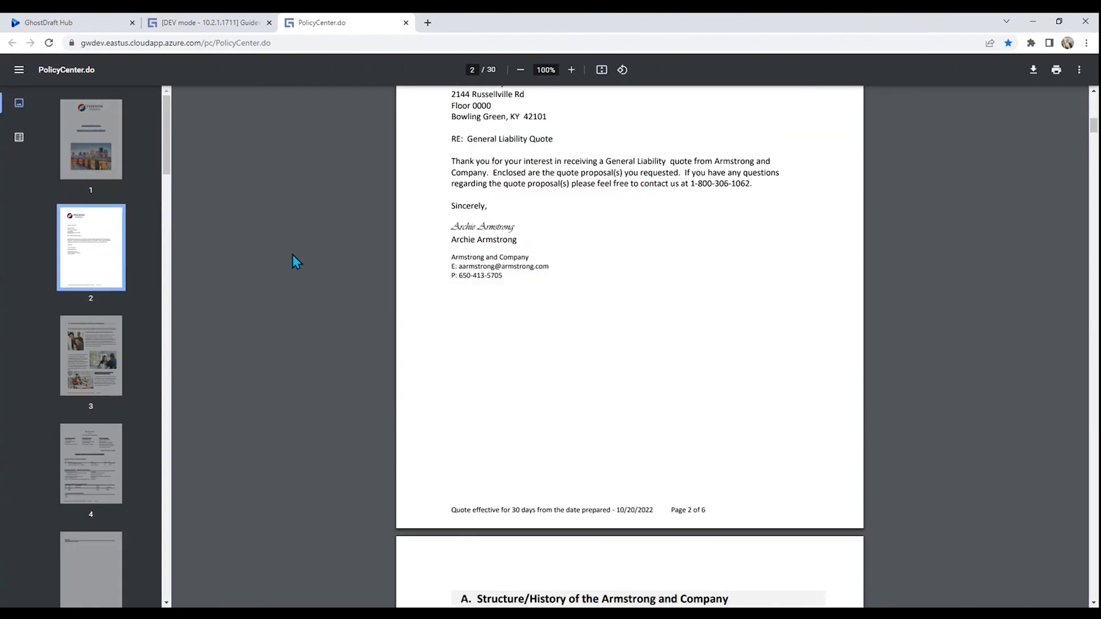
{"action": "scroll", "coordinate": [292, 254], "scroll_direction": "down", "scroll_amount": 20}
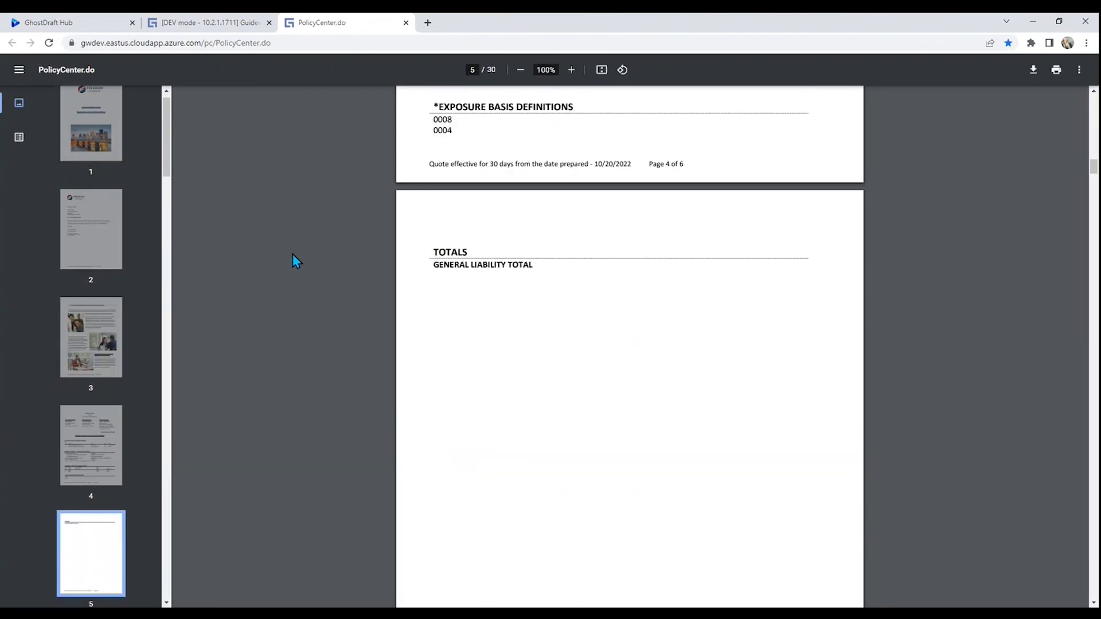
{"action": "scroll", "coordinate": [293, 253], "scroll_direction": "down", "scroll_amount": 8}
{"action": "scroll", "coordinate": [292, 253], "scroll_direction": "down", "scroll_amount": 5}
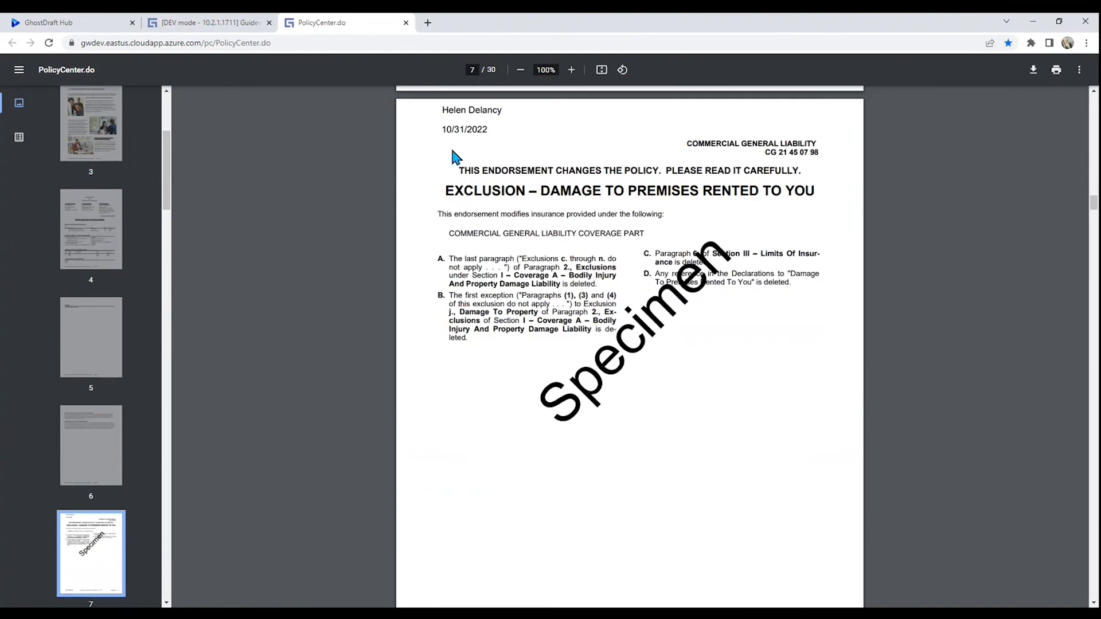